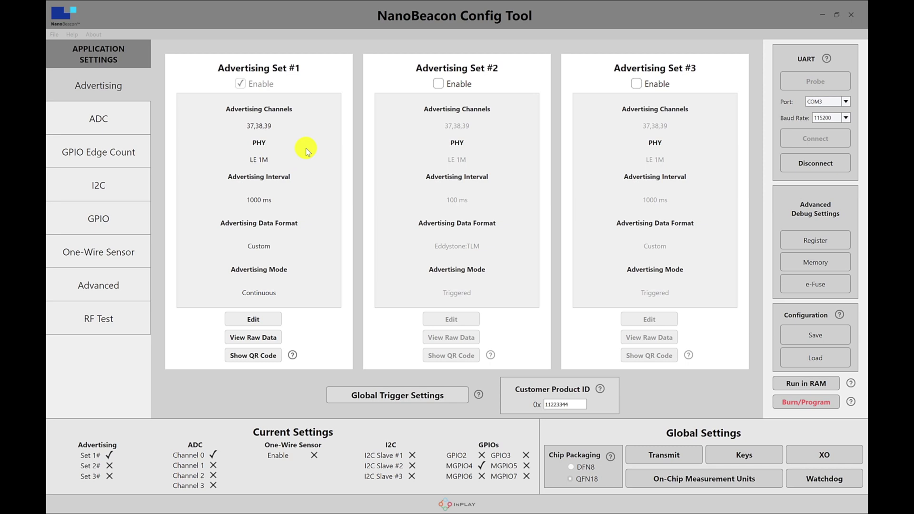
Include device name IN100 in Advertising Set #1's custom advertising data
click(249, 319)
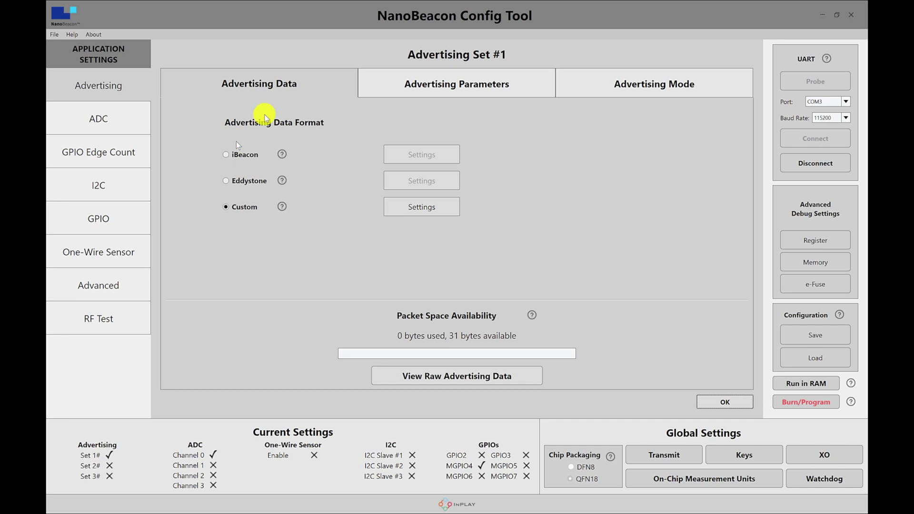
click(433, 207)
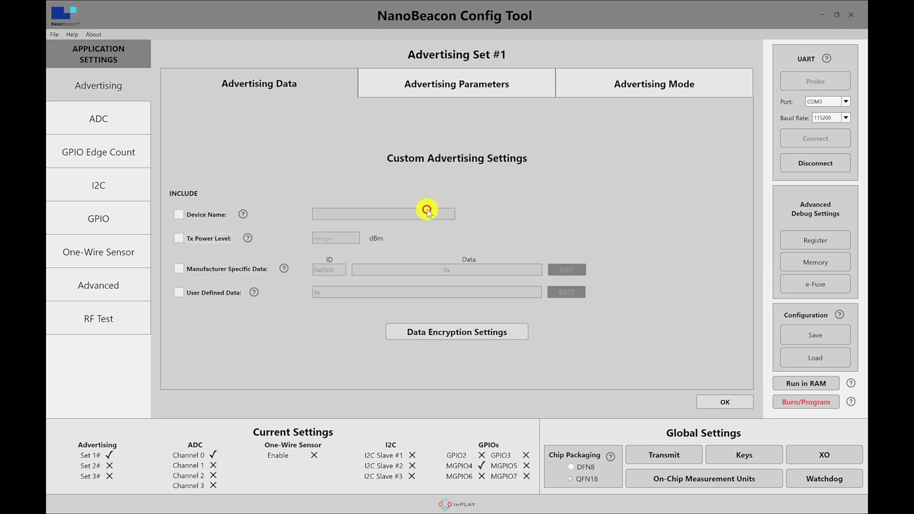
click(180, 214)
click(342, 213)
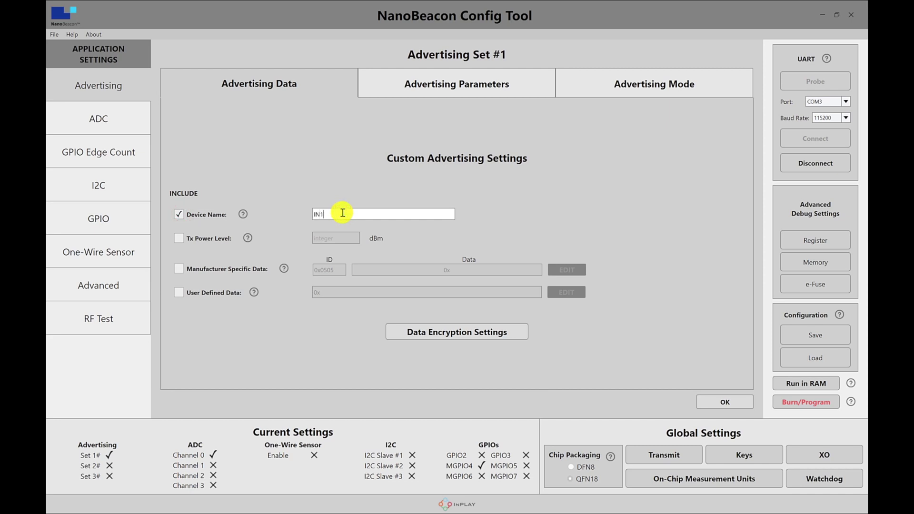
text(IN100)
Include Tx power level 0 dBm and enable manufacturer specific data
click(178, 238)
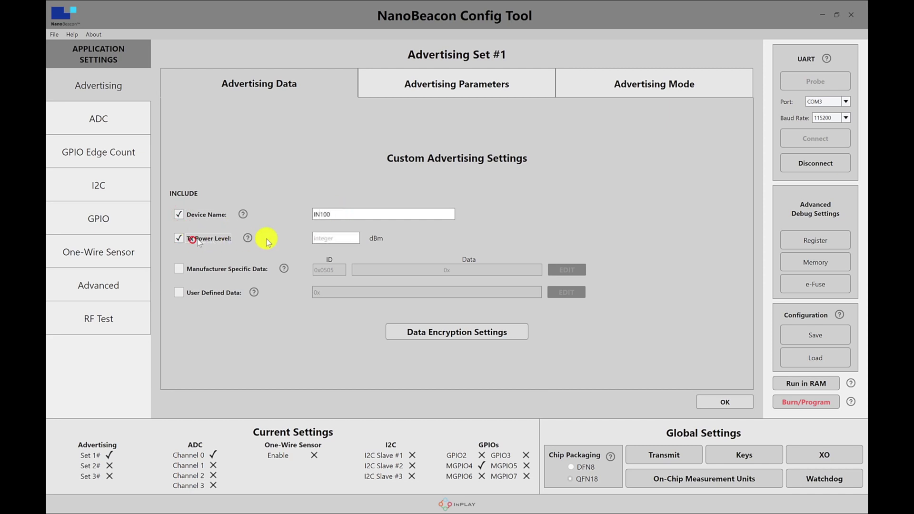
click(332, 237)
text(0)
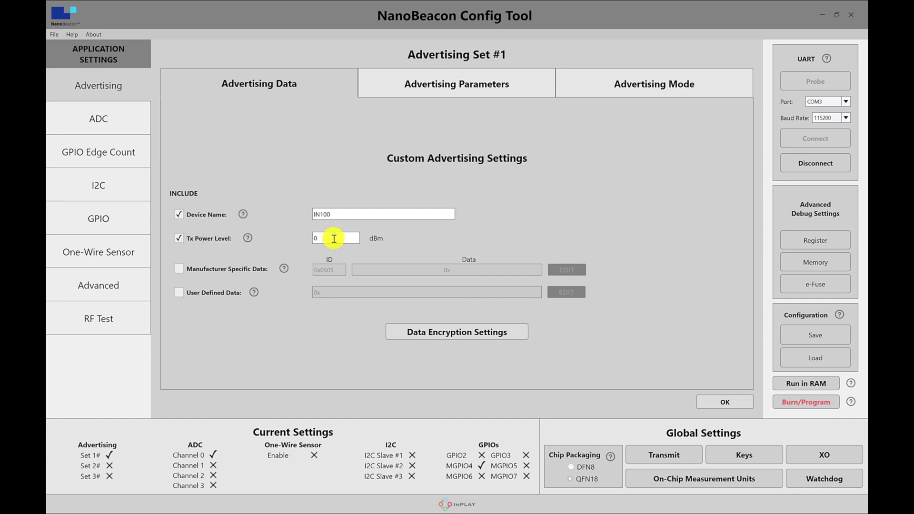
click(229, 268)
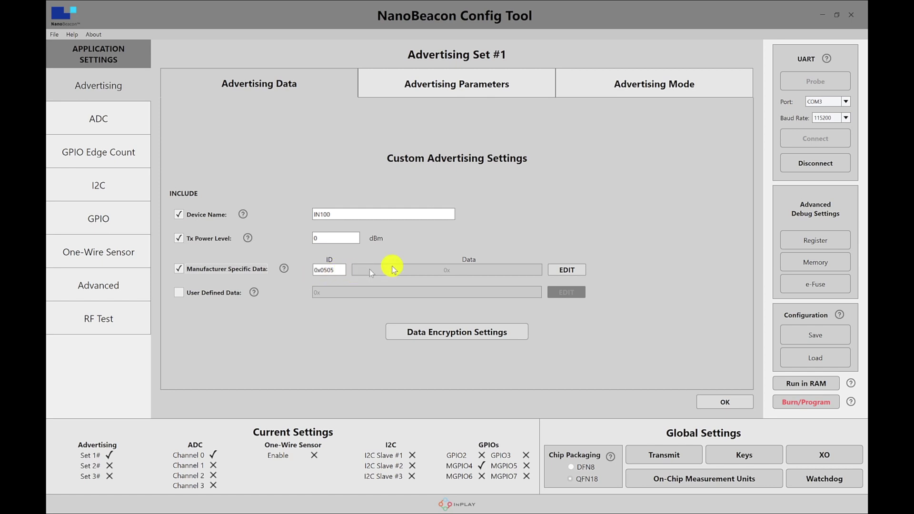
Append a one-byte VCC dynamic field, <VCC 1byte 0 0>, to the manufacturer specific data
click(568, 269)
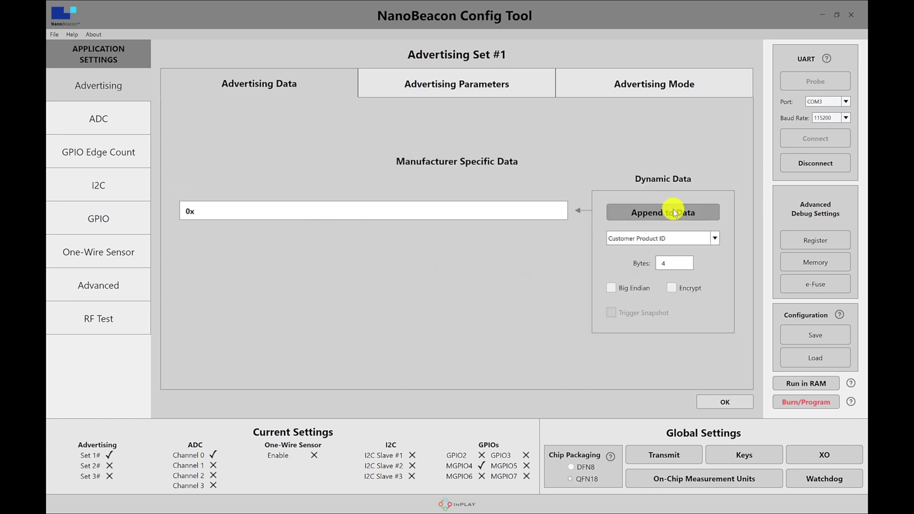
click(714, 240)
scroll(669, 262, up, 4)
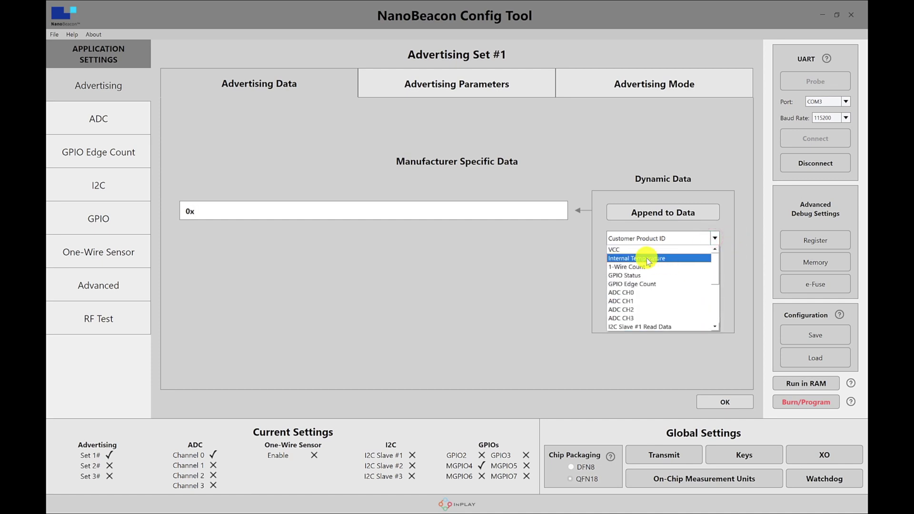
click(621, 250)
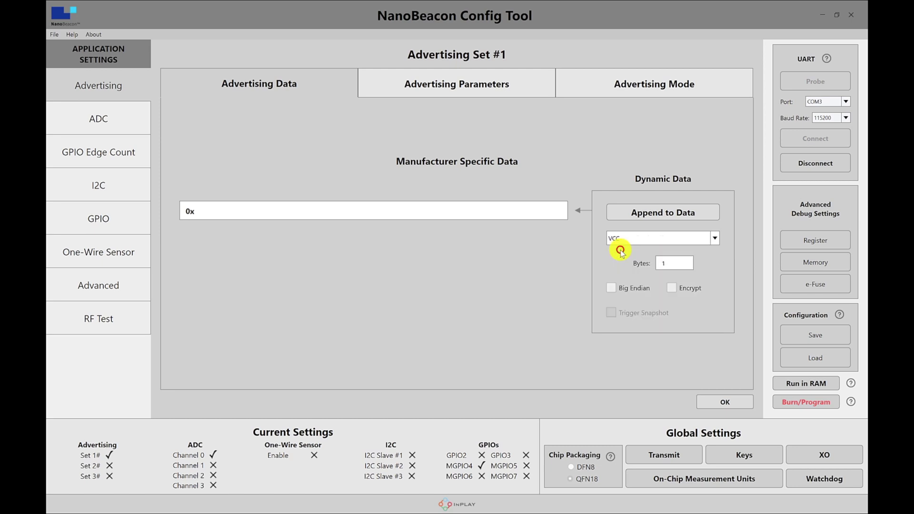
click(645, 217)
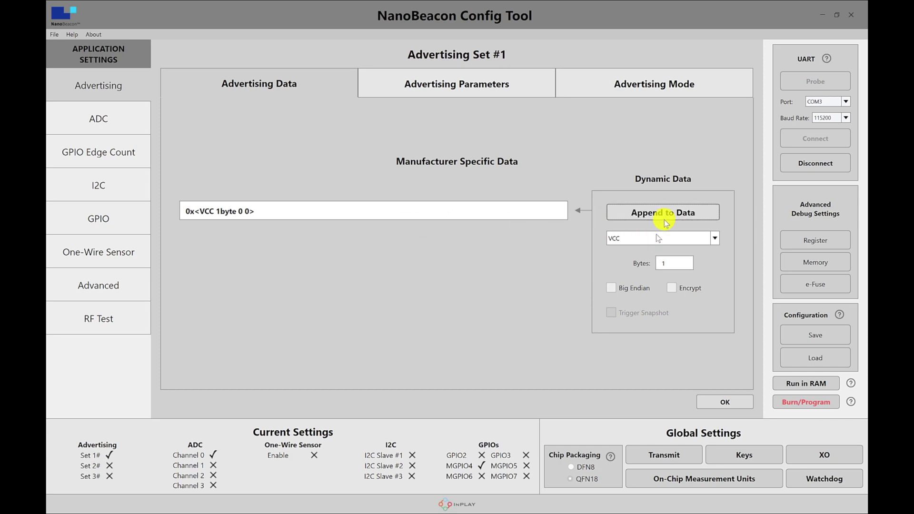
click(665, 239)
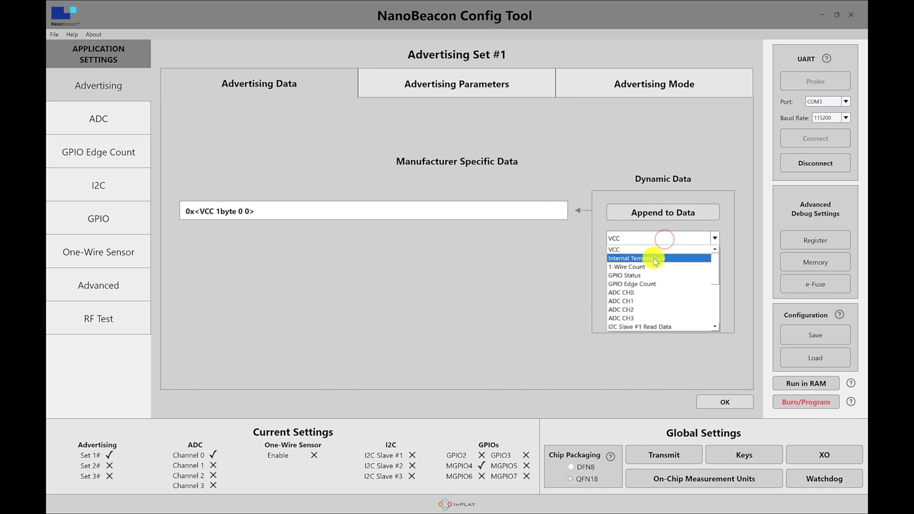
Append Internal Temperature as a 2-byte big-endian field after VCC
click(653, 258)
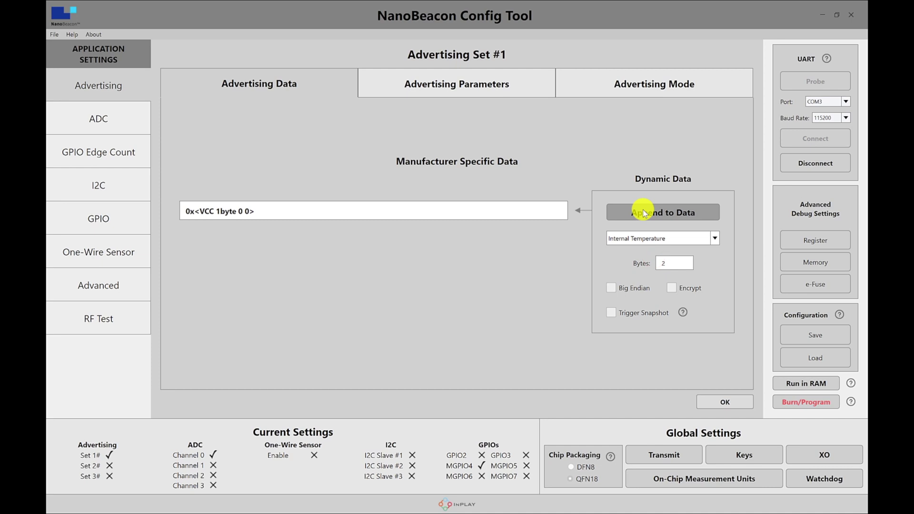
click(612, 288)
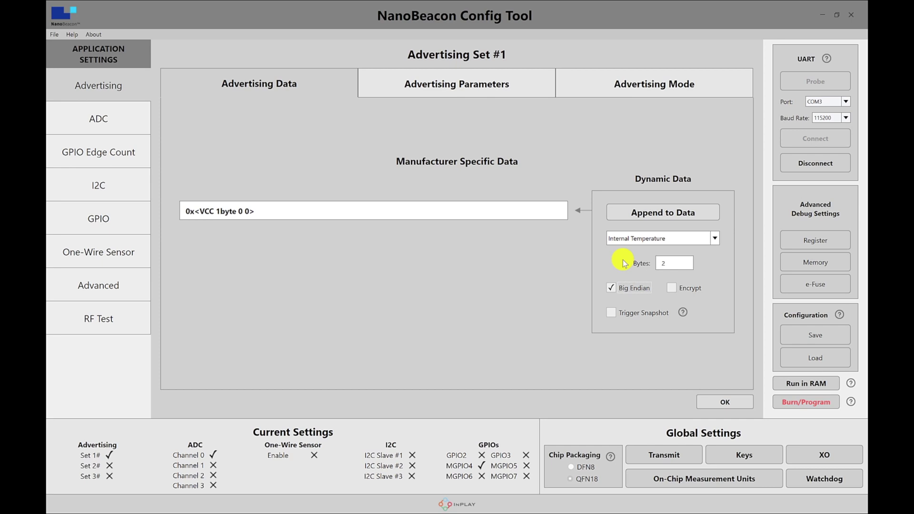
click(639, 213)
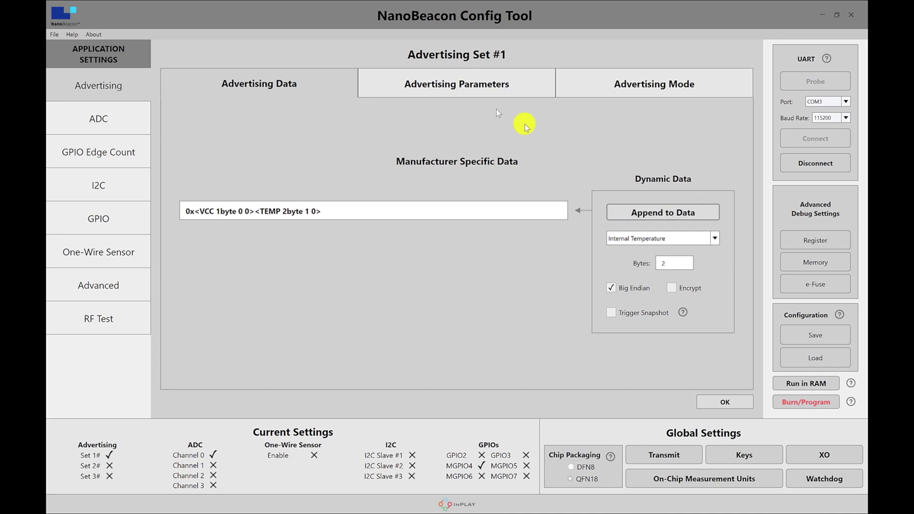
Append a 4-byte big-endian ADV Count field, then confirm the manufacturer data with ID 0x0505
click(715, 240)
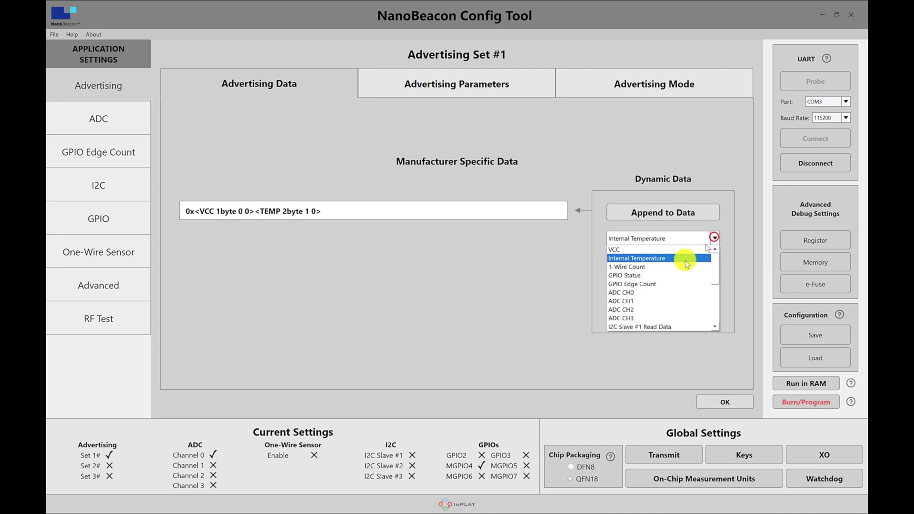
scroll(669, 272, down, 1)
scroll(669, 272, down, 2)
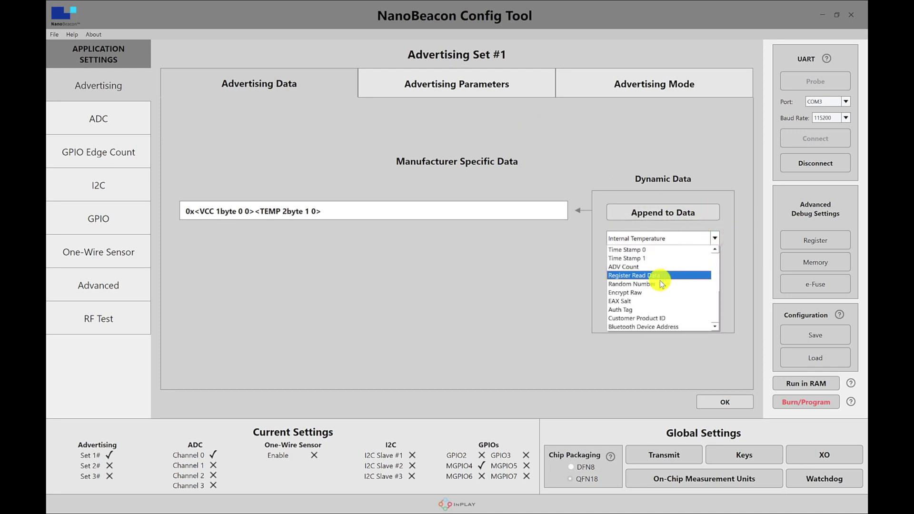
scroll(646, 298, up, 3)
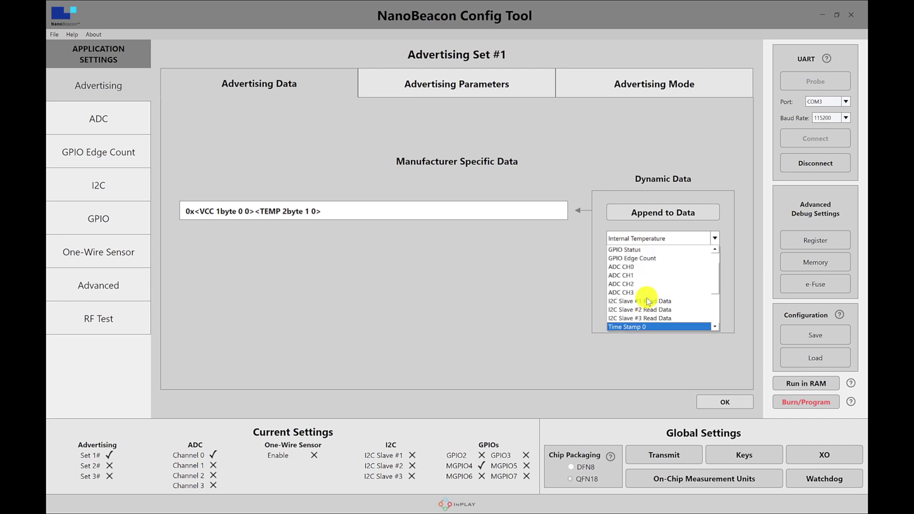
scroll(640, 273, up, 1)
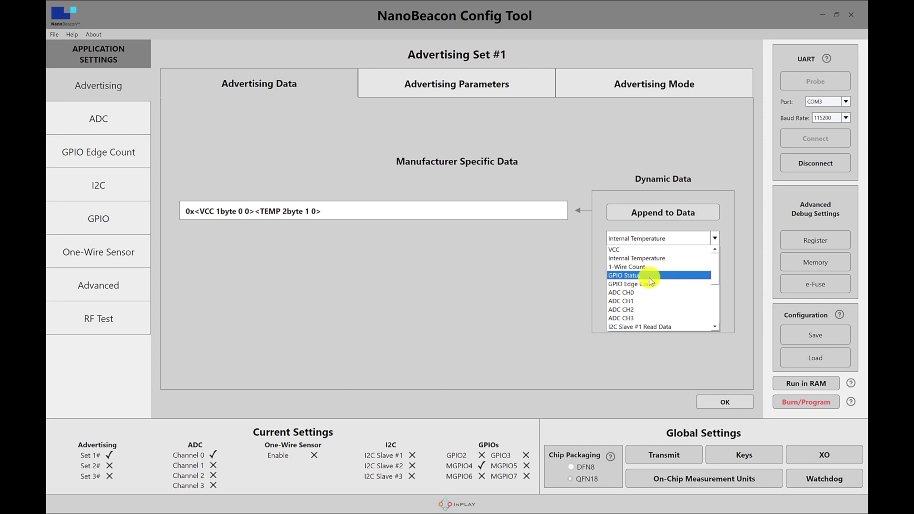
scroll(645, 290, down, 3)
scroll(642, 294, down, 1)
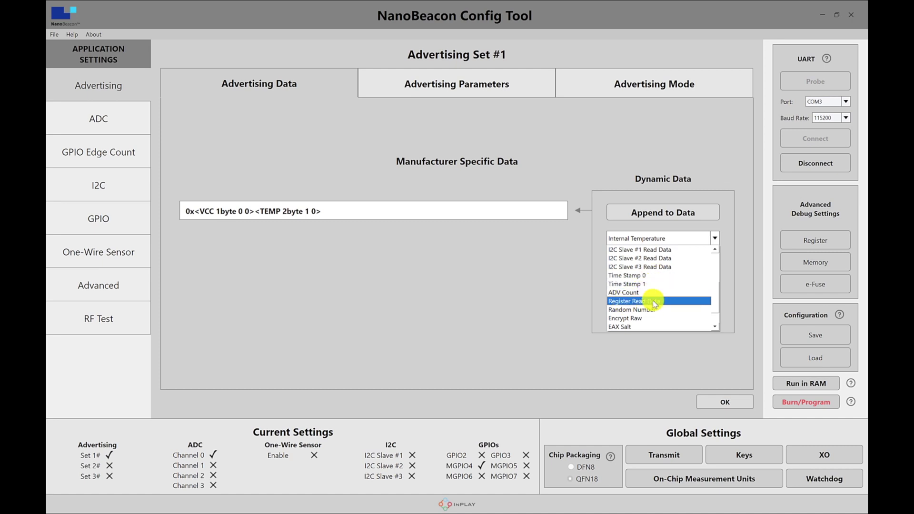
scroll(633, 302, down, 1)
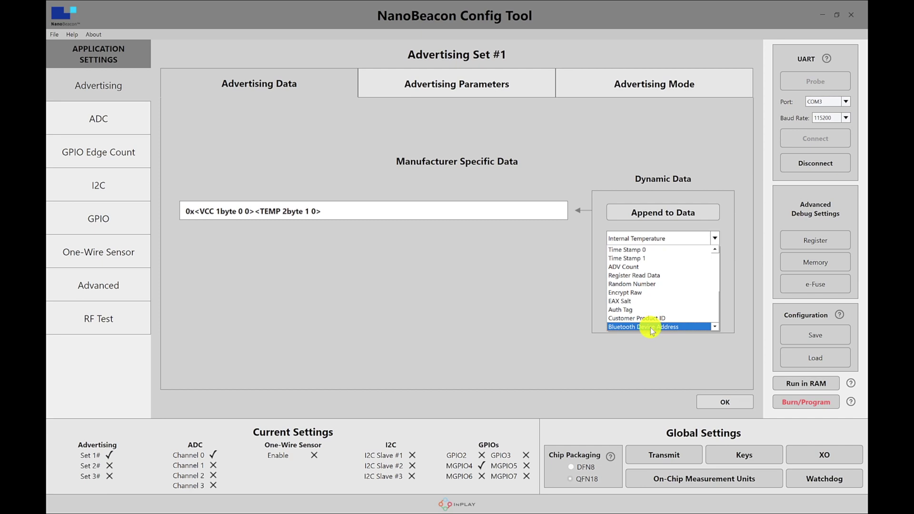
scroll(653, 296, up, 1)
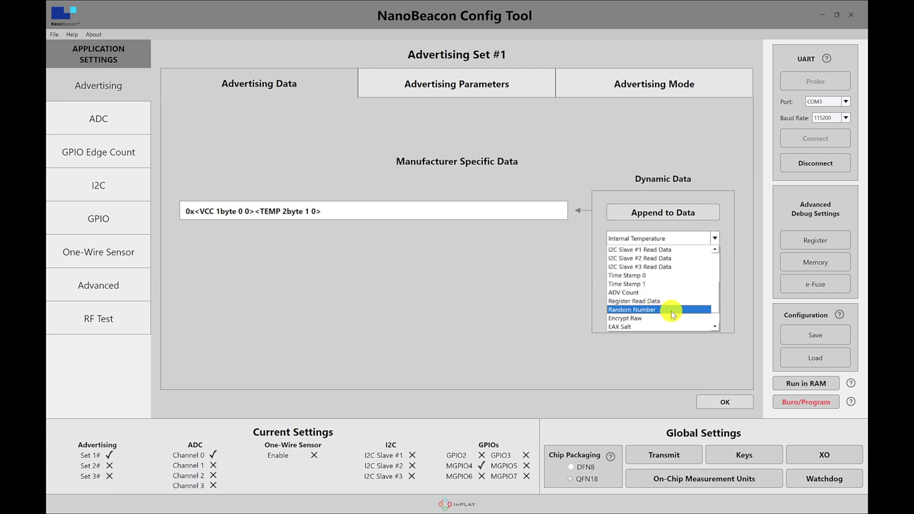
click(648, 291)
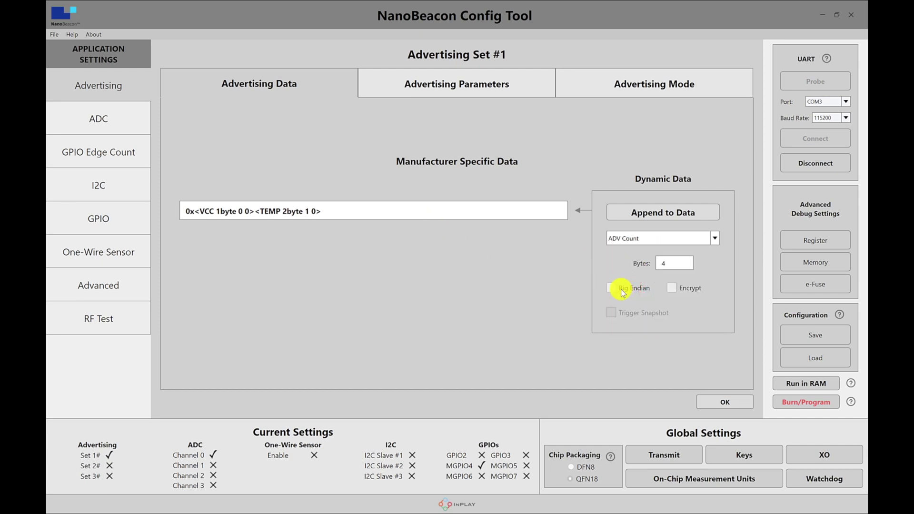
click(724, 404)
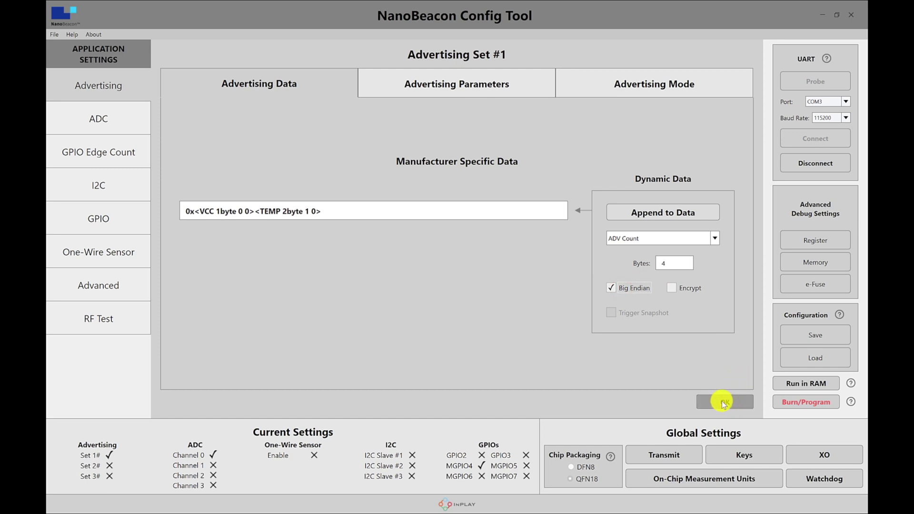
click(657, 213)
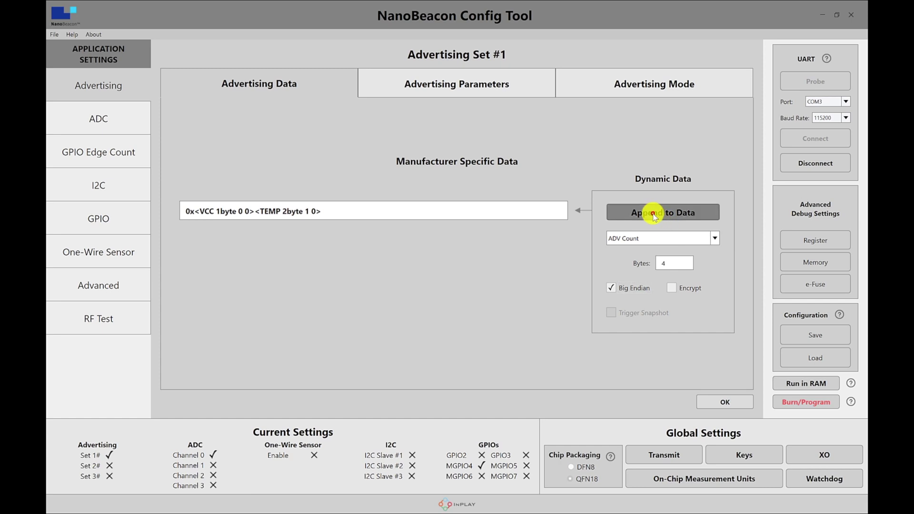
click(724, 404)
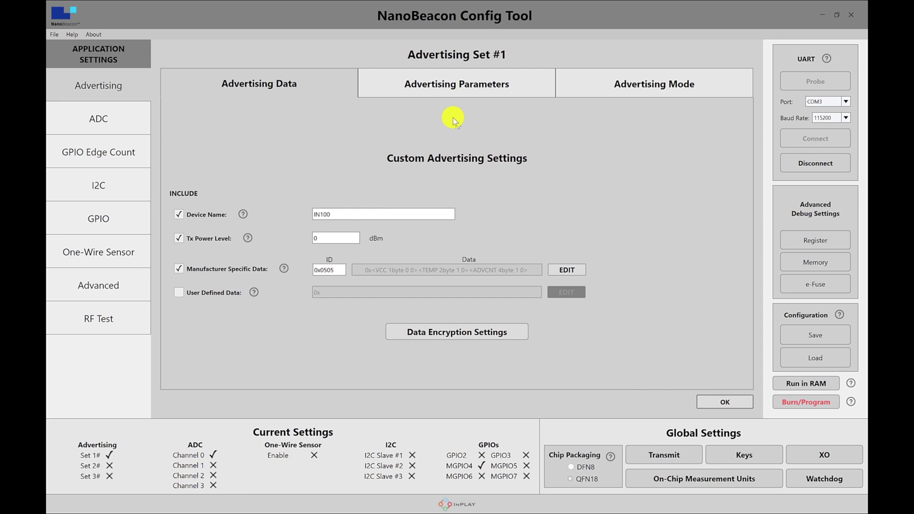
Check Set #1's advertising parameters (1000 ms, Continuous), close the editor, and view its raw data
click(441, 88)
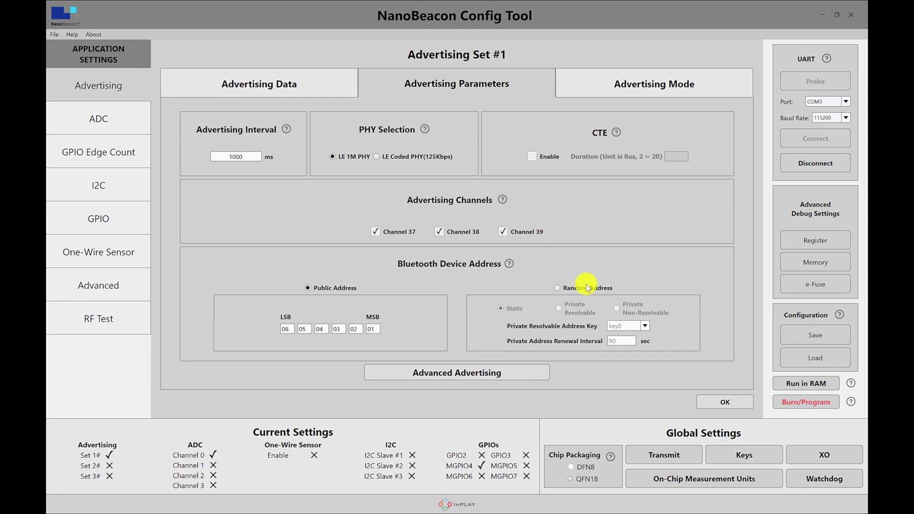
click(727, 403)
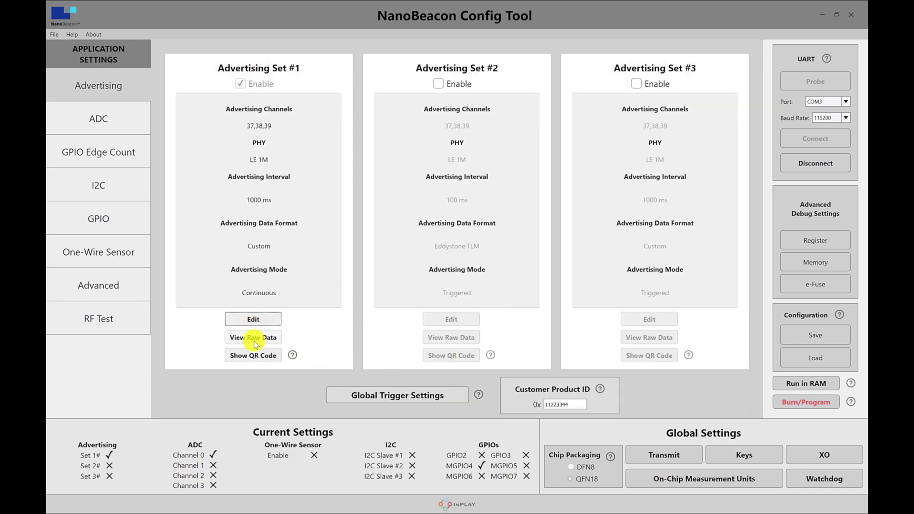
click(255, 342)
Scroll the Raw Advertising Data table through name, Tx power, VCC, TEMP and ADVCNT bytes
scroll(376, 256, up, 2)
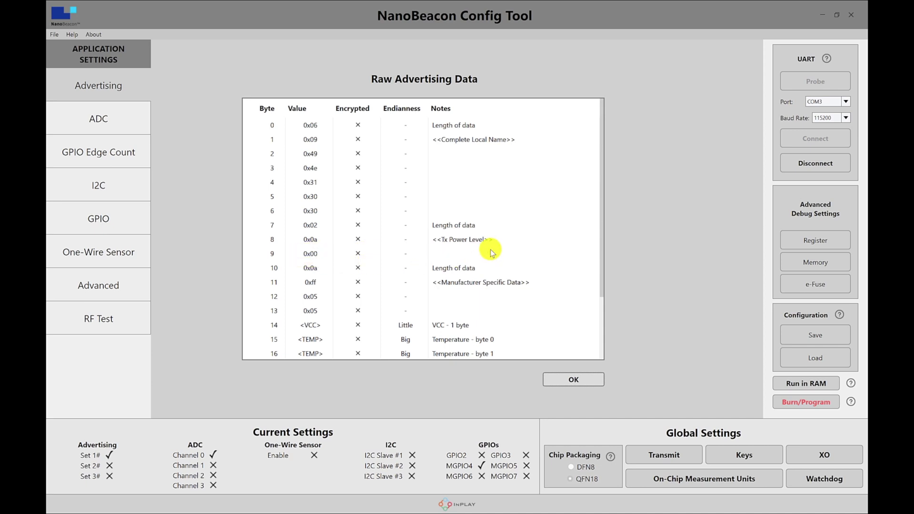
scroll(492, 252, down, 3)
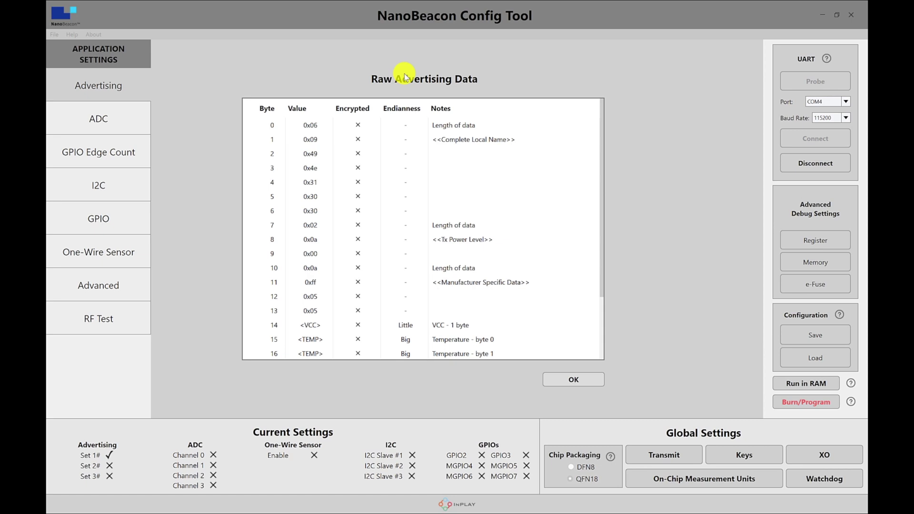
scroll(416, 309, down, 3)
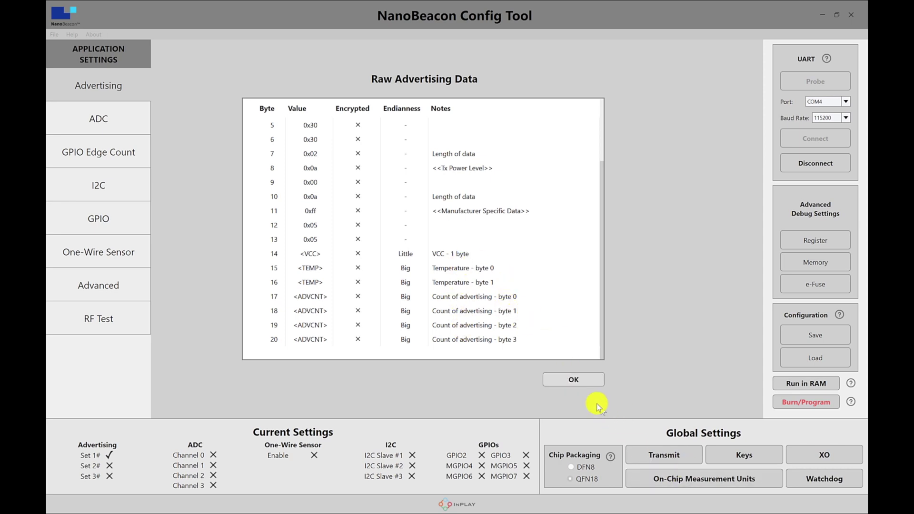
Close the raw data view and open On-Chip Measurement Units, selecting the 0.01 °C temperature unit
click(585, 380)
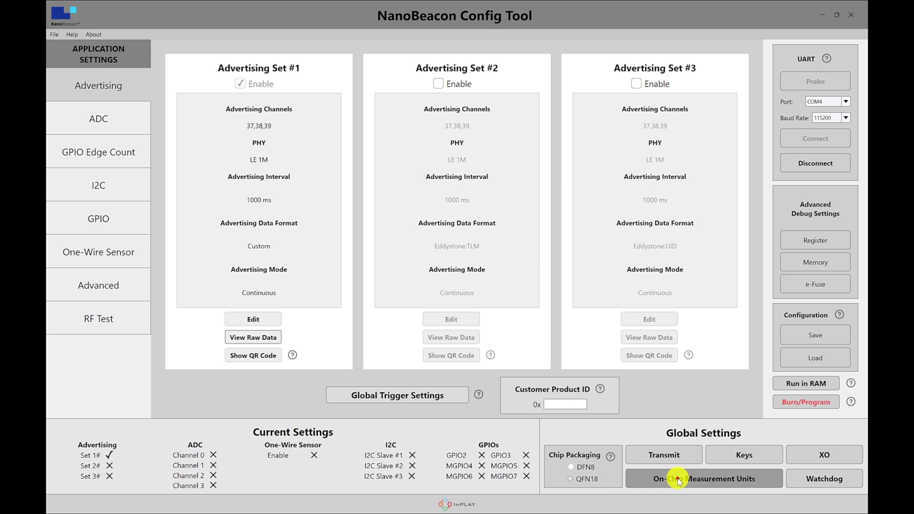
click(677, 479)
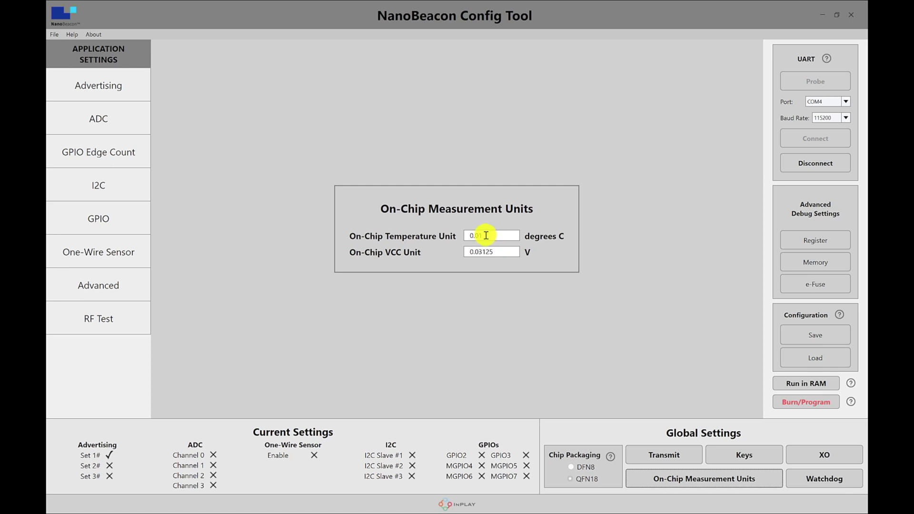
drag(485, 235, 468, 235)
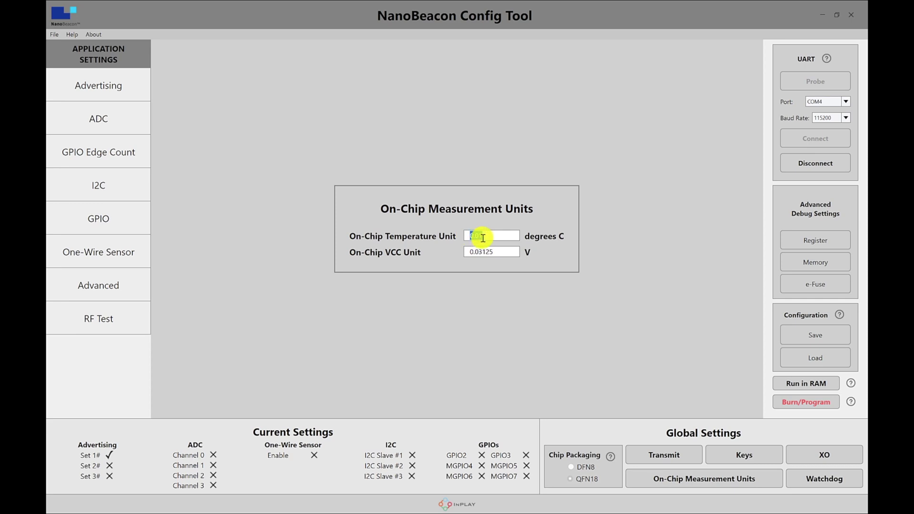